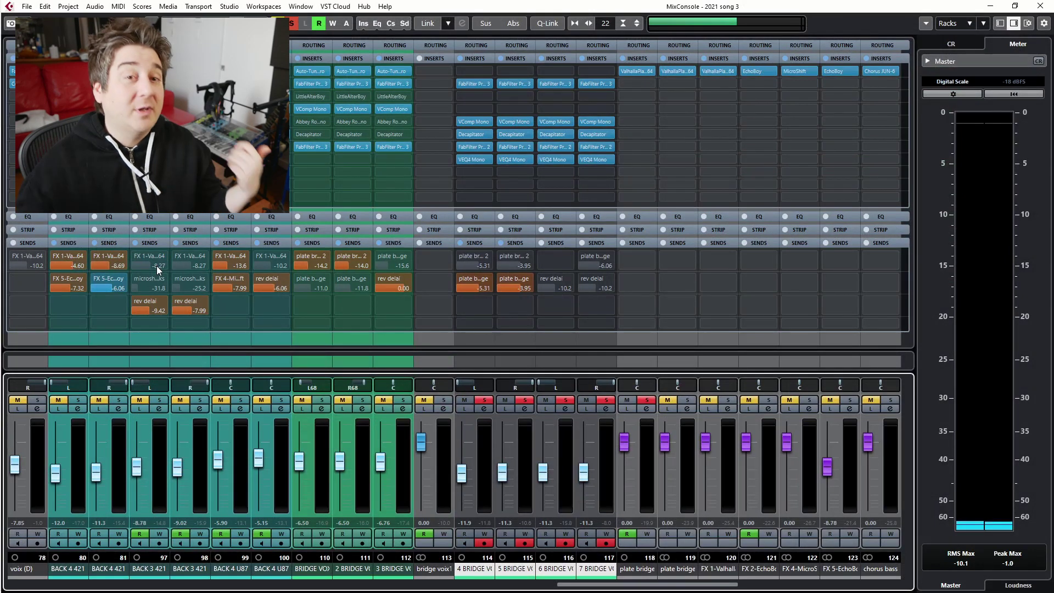
Turn off the plate bridge reverb's solo and play the bridge vocals to compare them with and without the reverb.
left_click(648, 400)
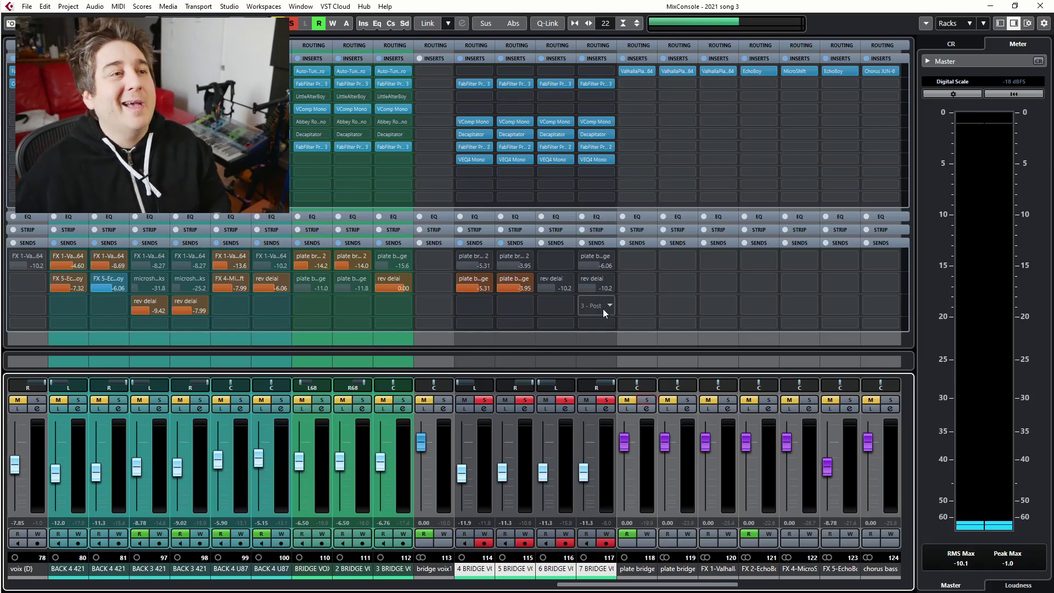
mouse_move(483, 124)
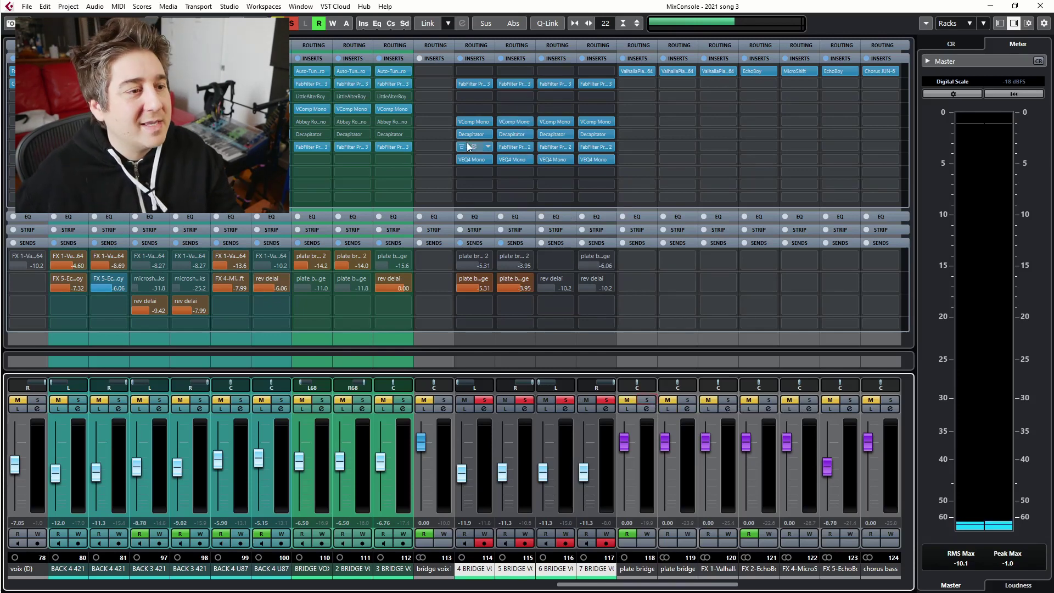
key("F3")
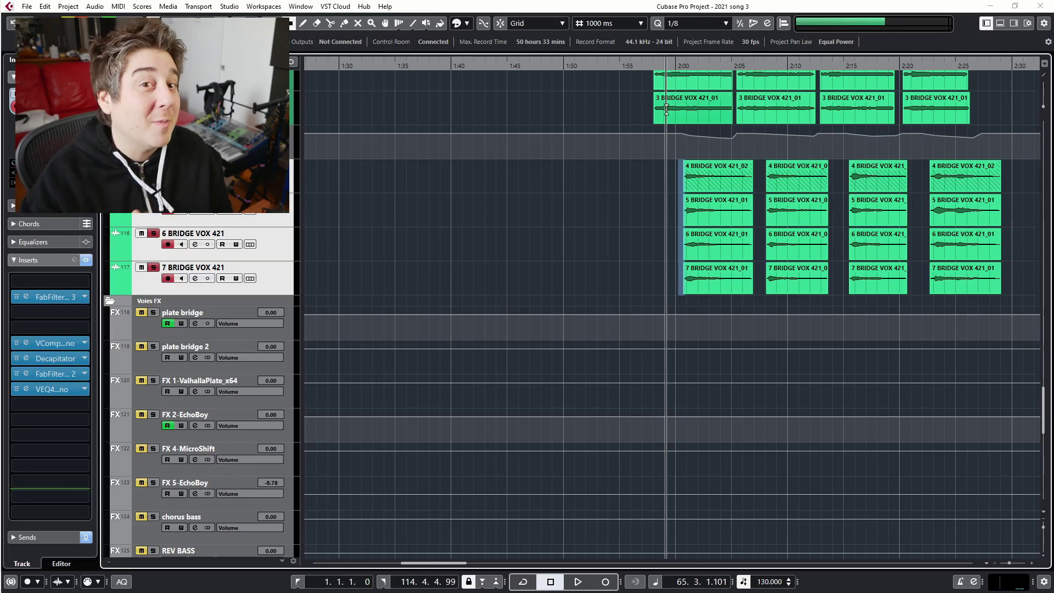
key("space")
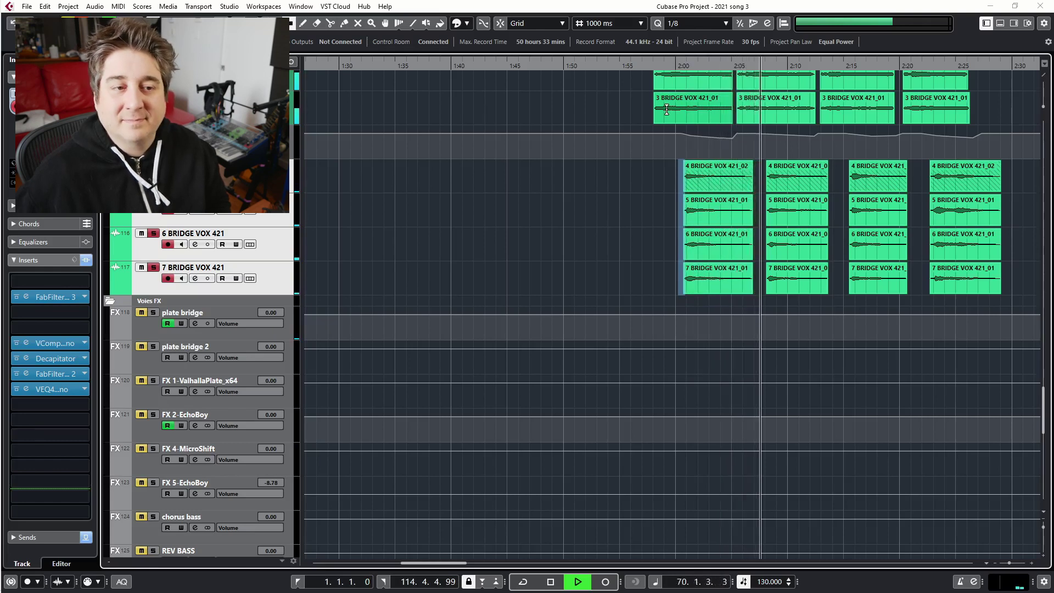
key("F3")
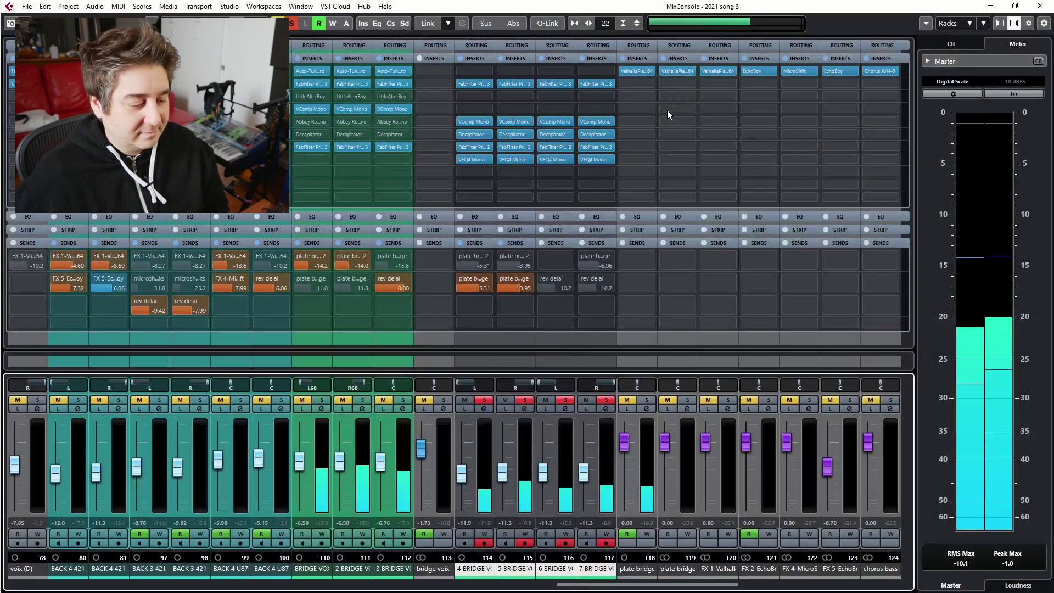
key("space")
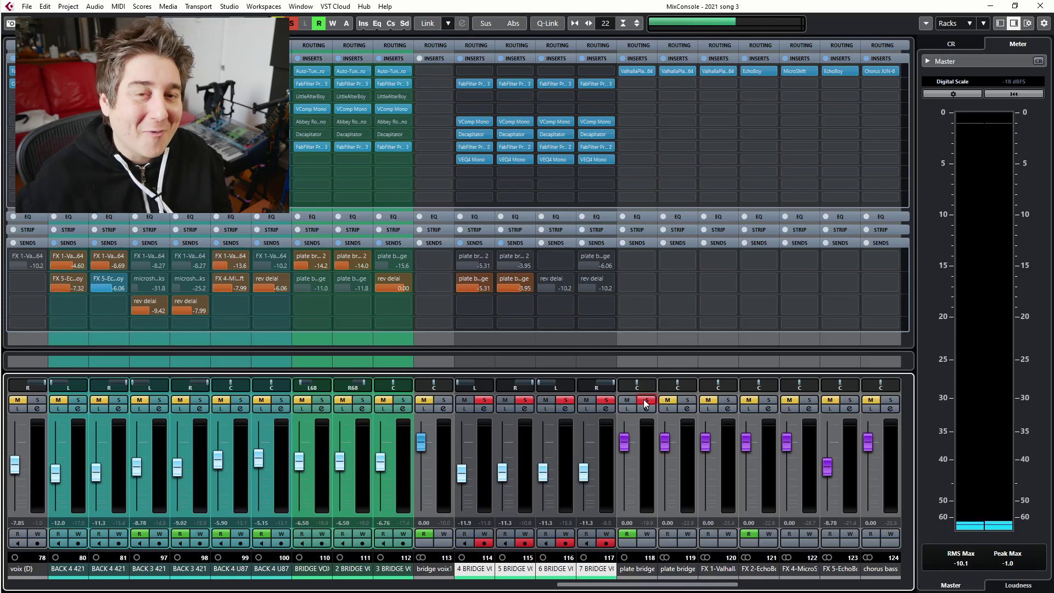
Inspect the plate bridge channel's ValhallaPlate and audition the reverb with its fader raised to 6.02 dB, then restored to 0.00 dB.
left_click(636, 69)
left_click_drag(617, 125, 630, 62)
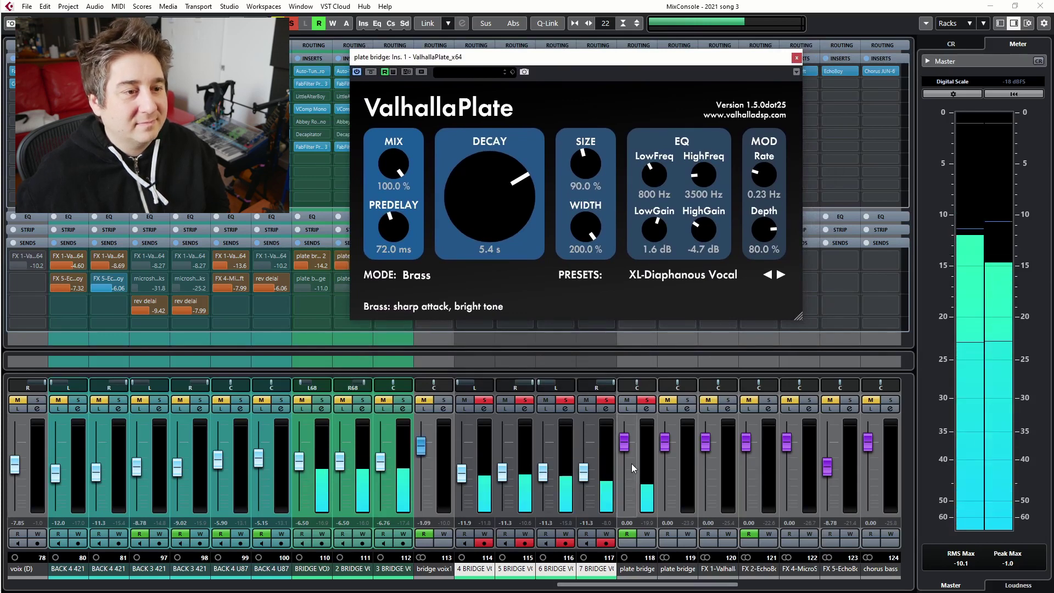
left_click_drag(625, 450, 627, 431)
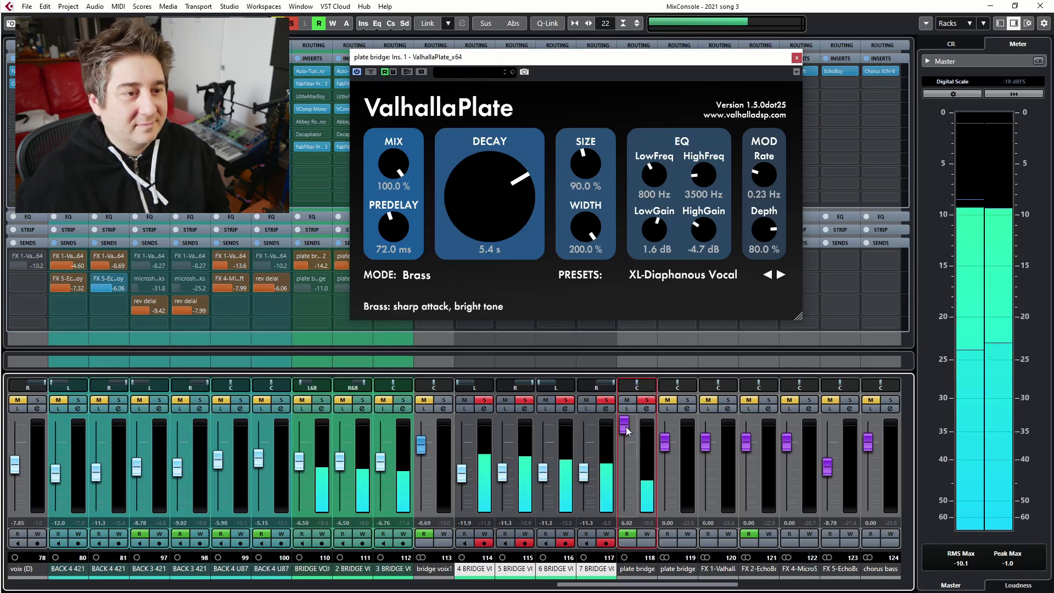
left_click_drag(627, 427, 626, 437)
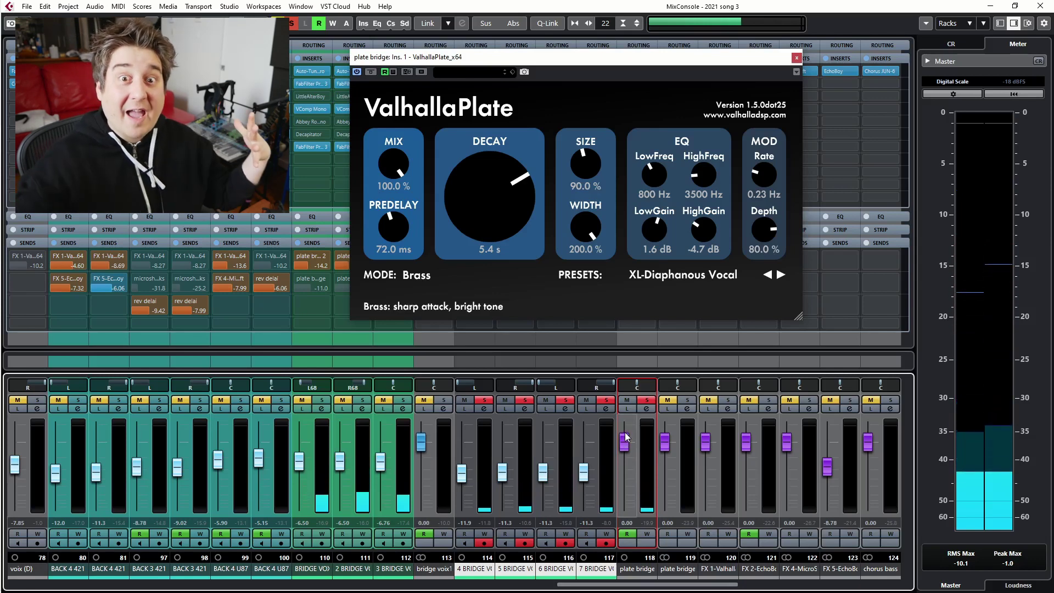
left_click(796, 59)
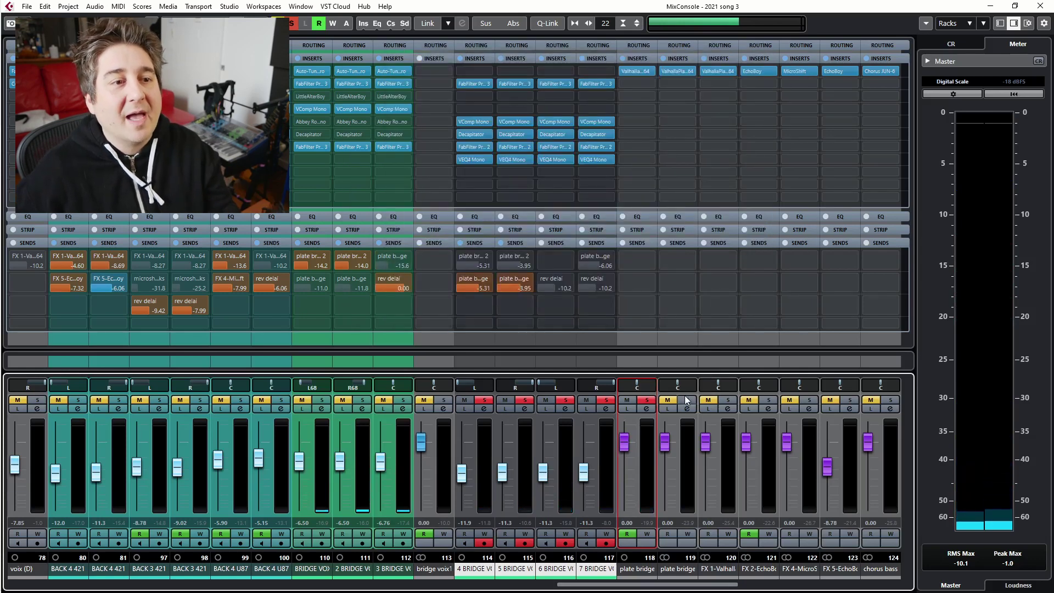
Switch the 4 and 5 BRIDGE VOX sends from plate bridge to plate bridge 2, and audition vocals 4 to 7 with that reverb soloed.
left_click(654, 398)
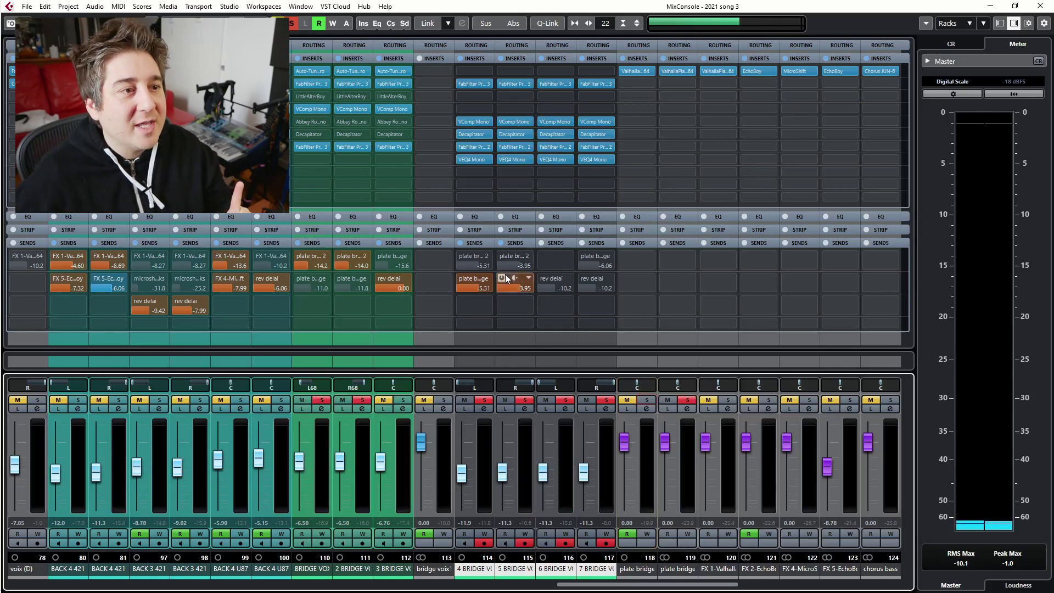
left_click(461, 277)
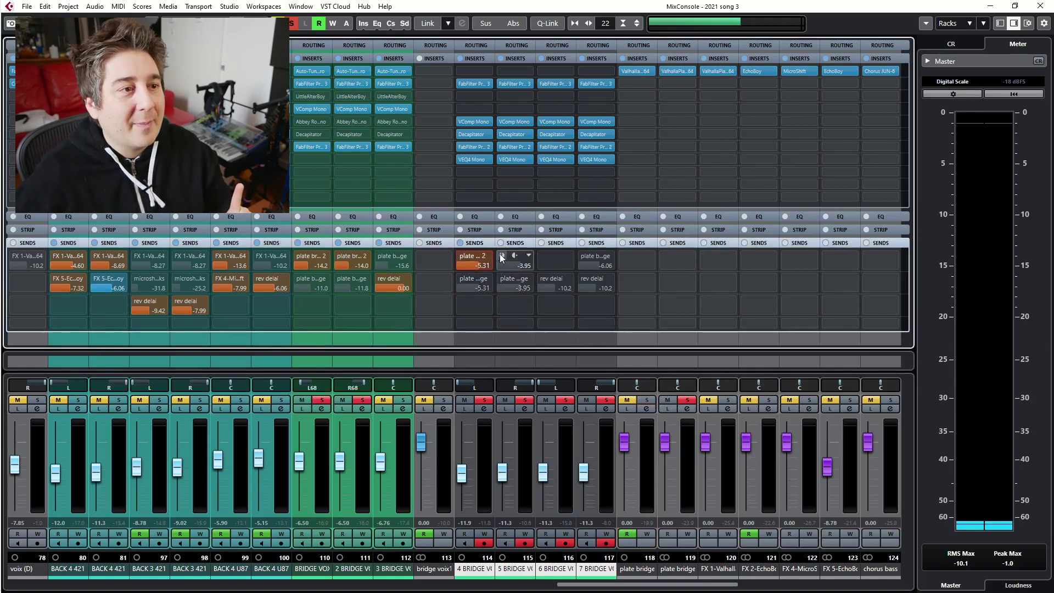
left_click(363, 400)
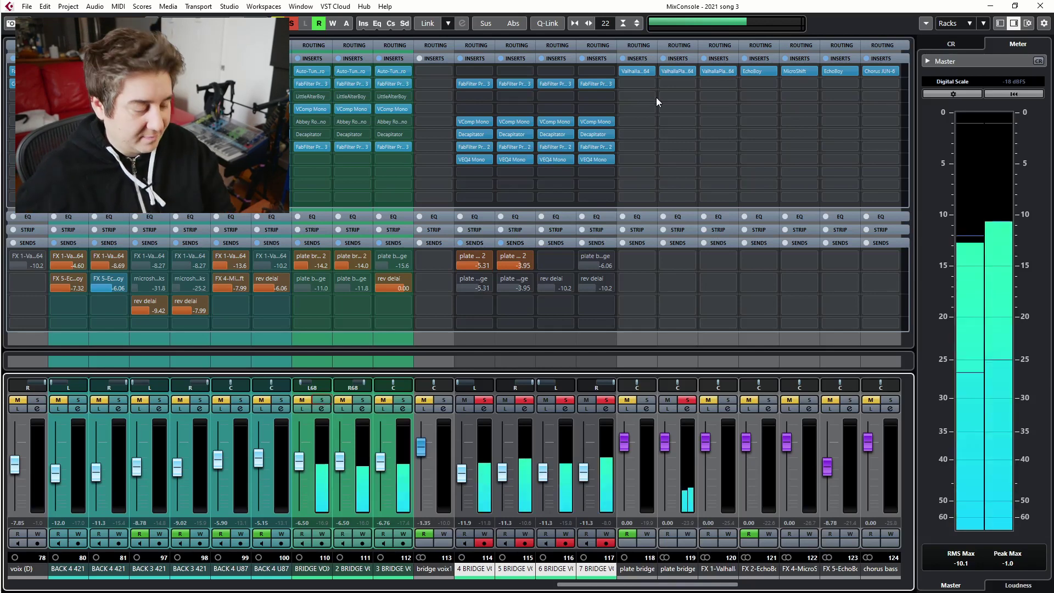
key("F3")
key("F3")
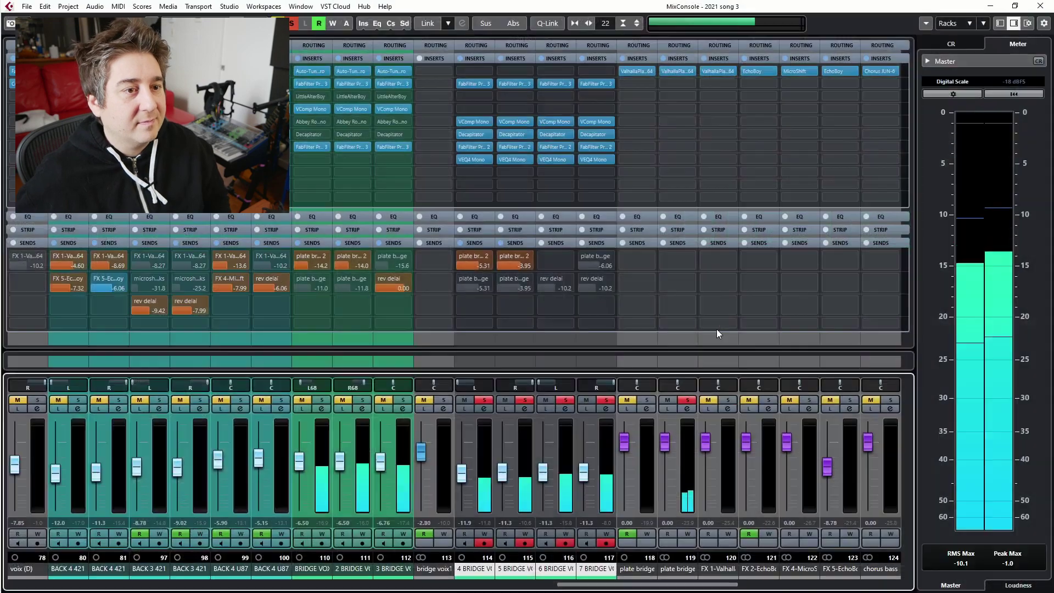
Switch the 4 and 5 BRIDGE VOX sends back to plate bridge and solo that reverb instead of plate bridge 2.
left_click(461, 278)
left_click(502, 278)
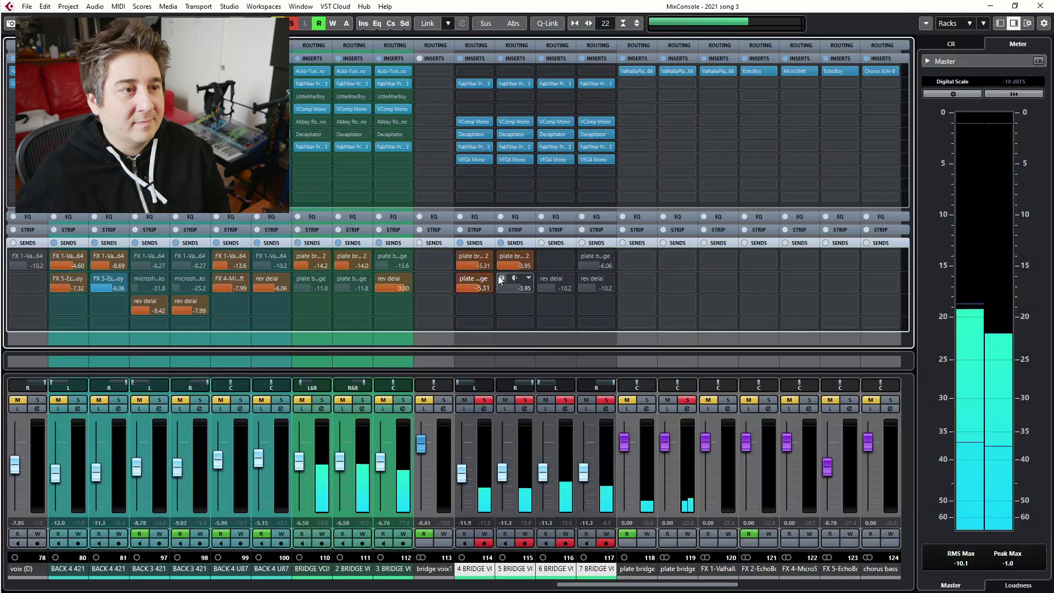
left_click(686, 400)
left_click(654, 400)
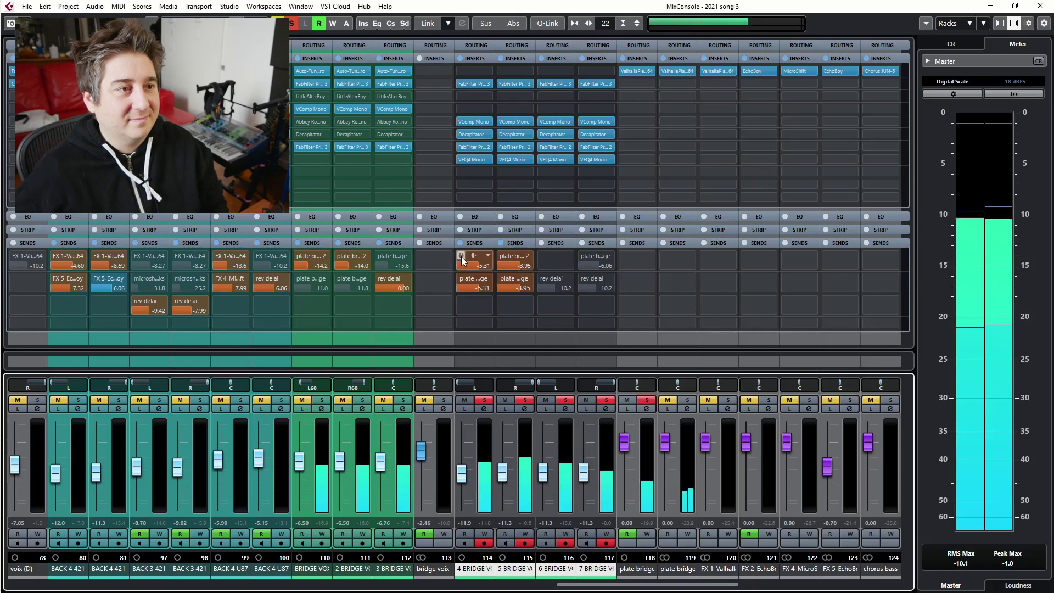
left_click(501, 256)
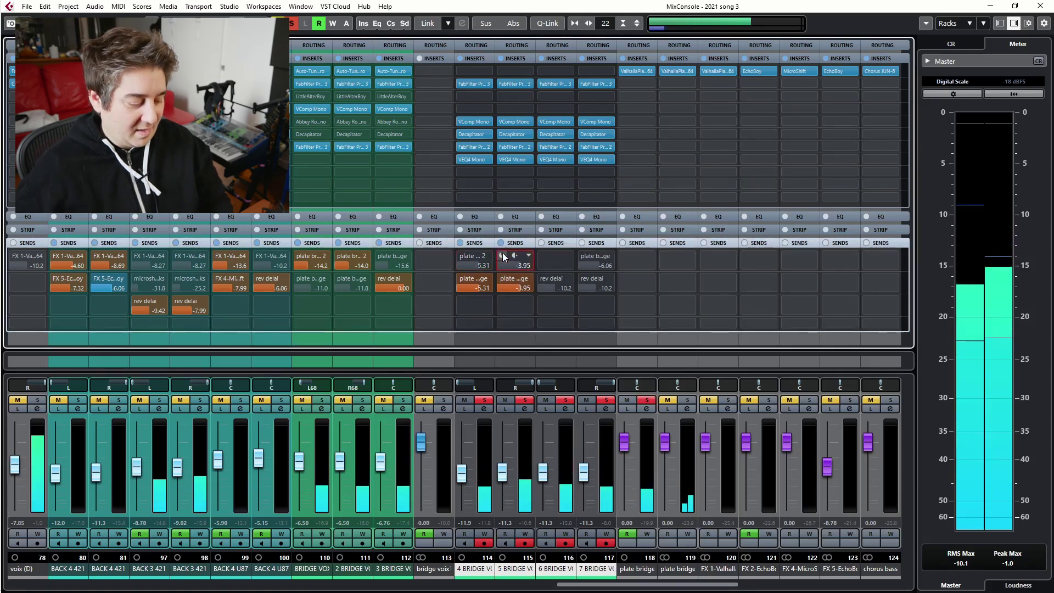
Play the full mix without solos from about 1:50 in the arrangement, and follow all the bridge vocal tracks.
key("F3")
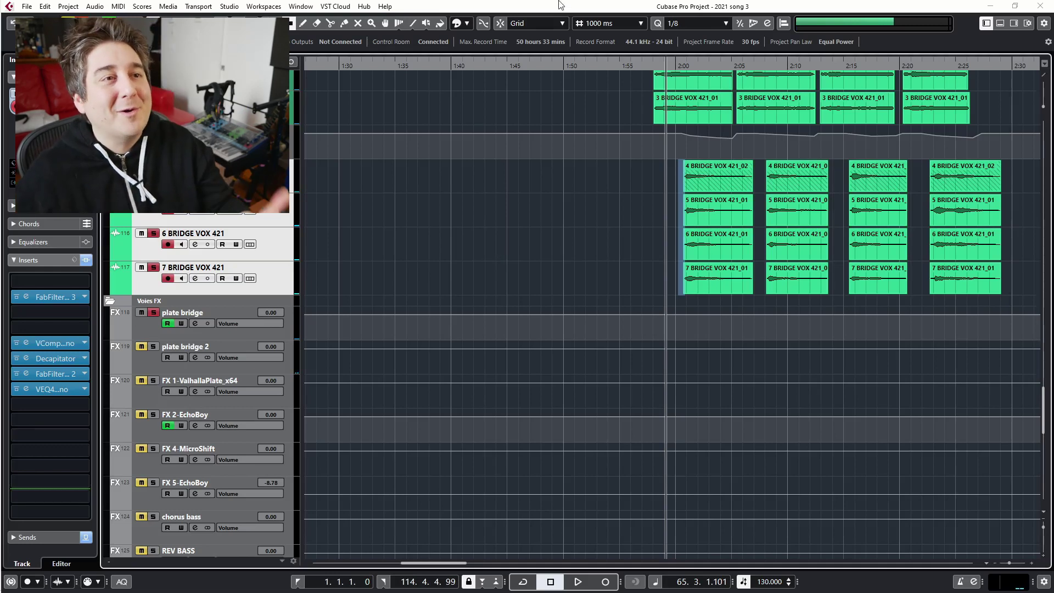
left_click(566, 62)
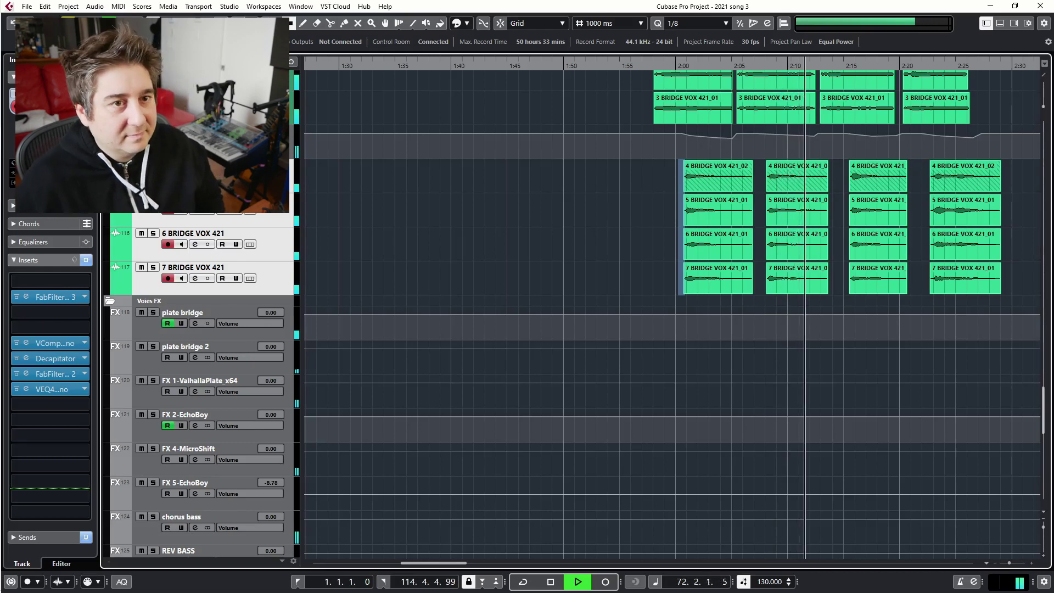
key("g")
key("g")
key("g")
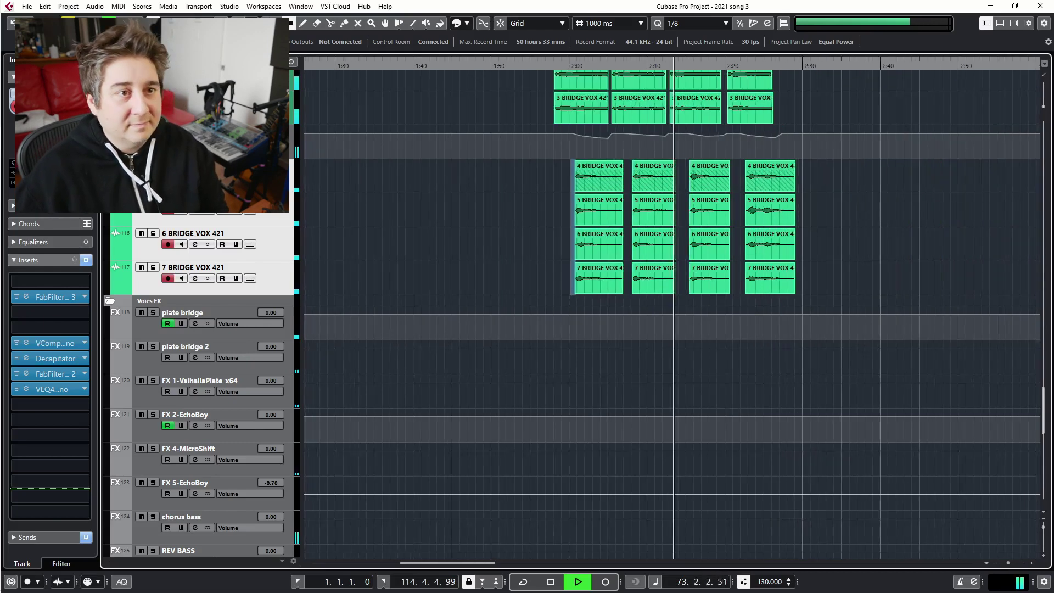
key("g")
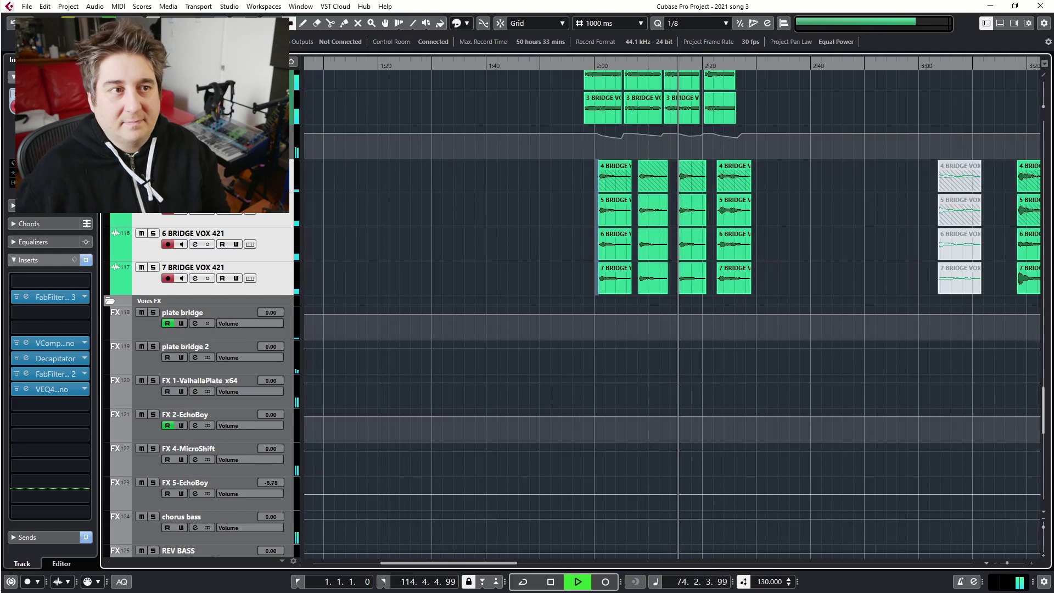
scroll(389, 278, "up", 4)
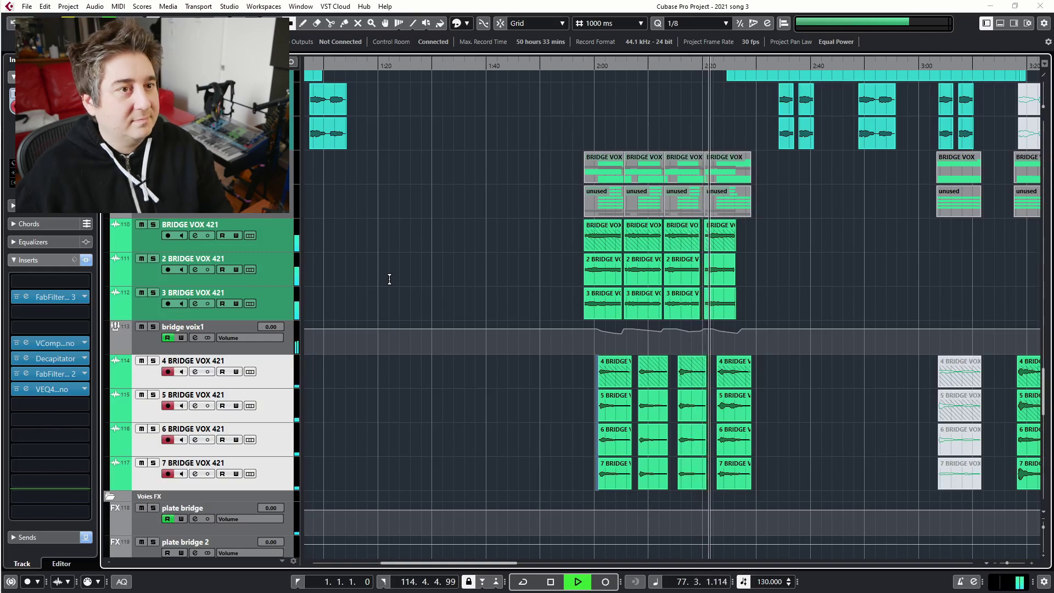
Select the mixer channels from BRIDGE VOX 421 through 7 BRIDGE VOX 421 and solo them together.
key("F3")
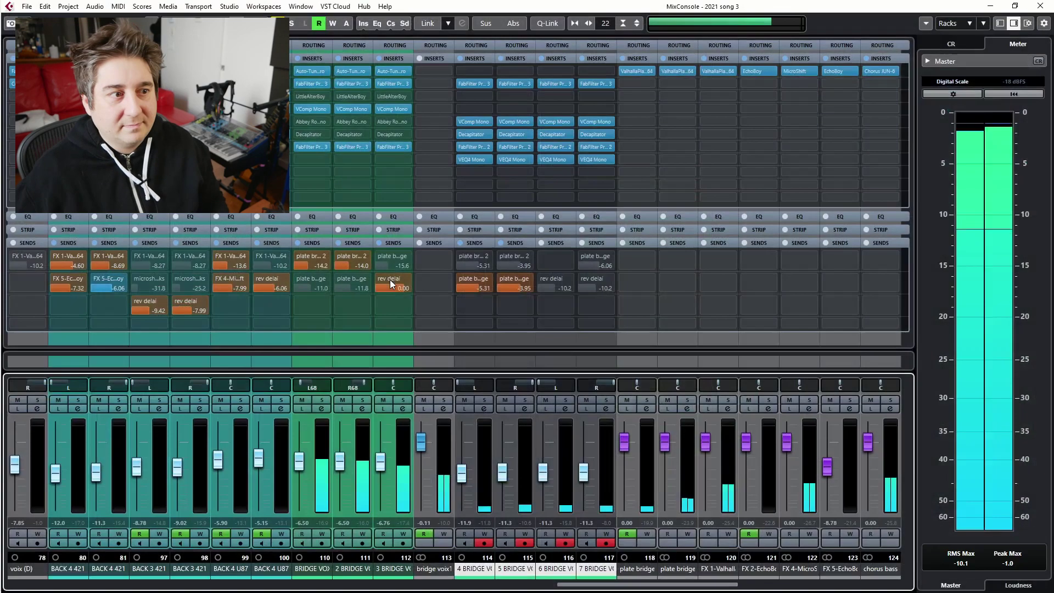
left_click(316, 570)
left_click(598, 570, "shift")
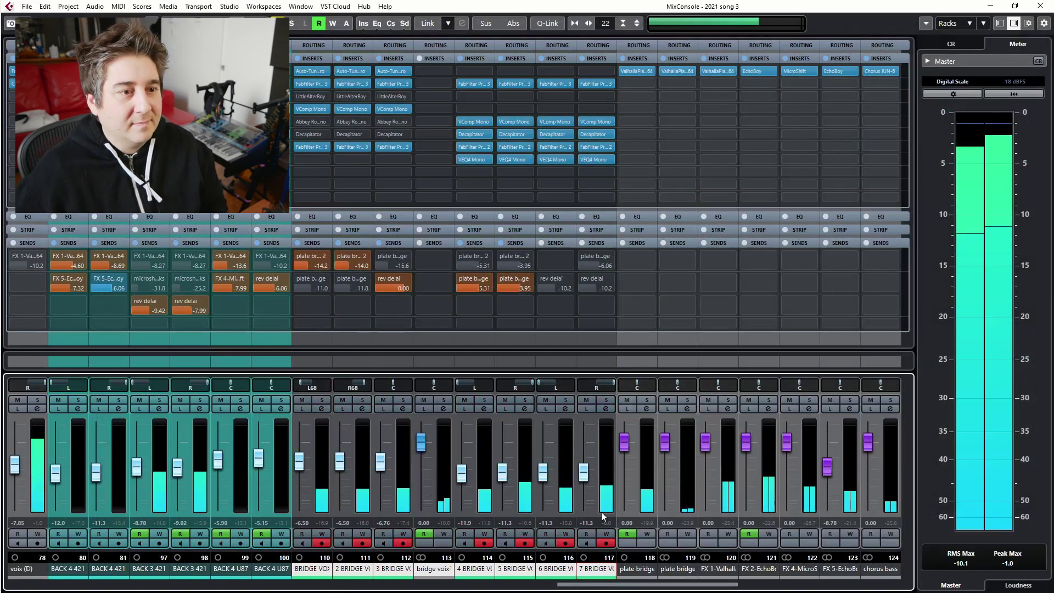
left_click(605, 400)
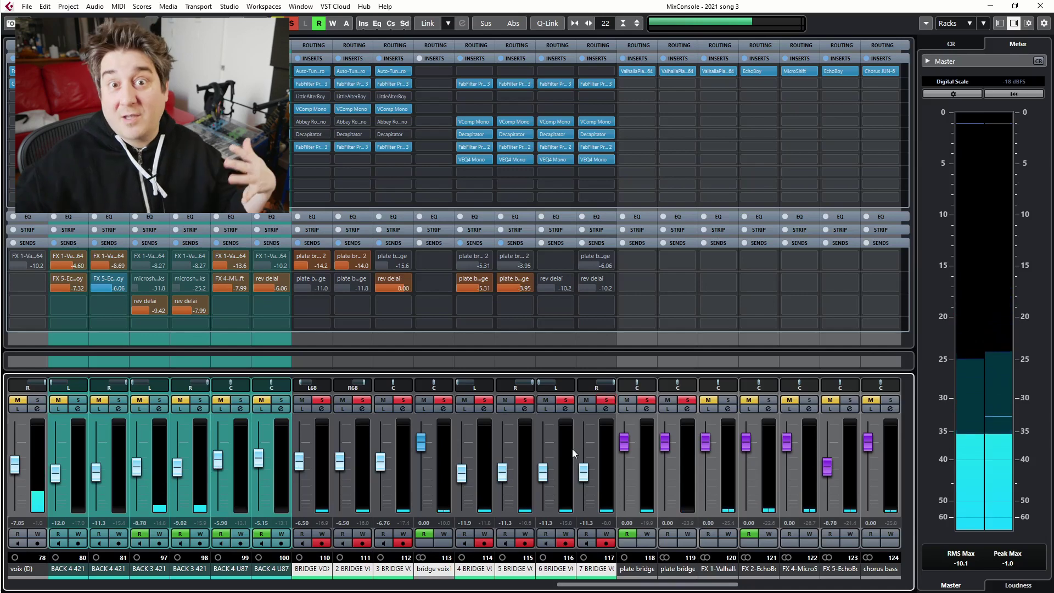
Play the soloed bridge vocals from about 1:56 and watch their levels in the mixer.
key("F3")
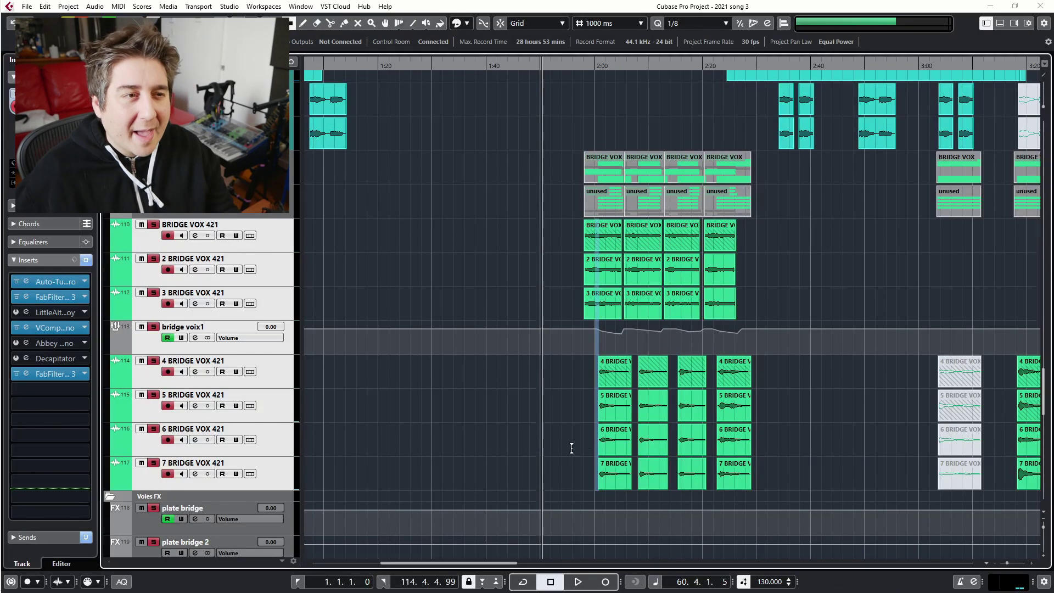
left_click(580, 66)
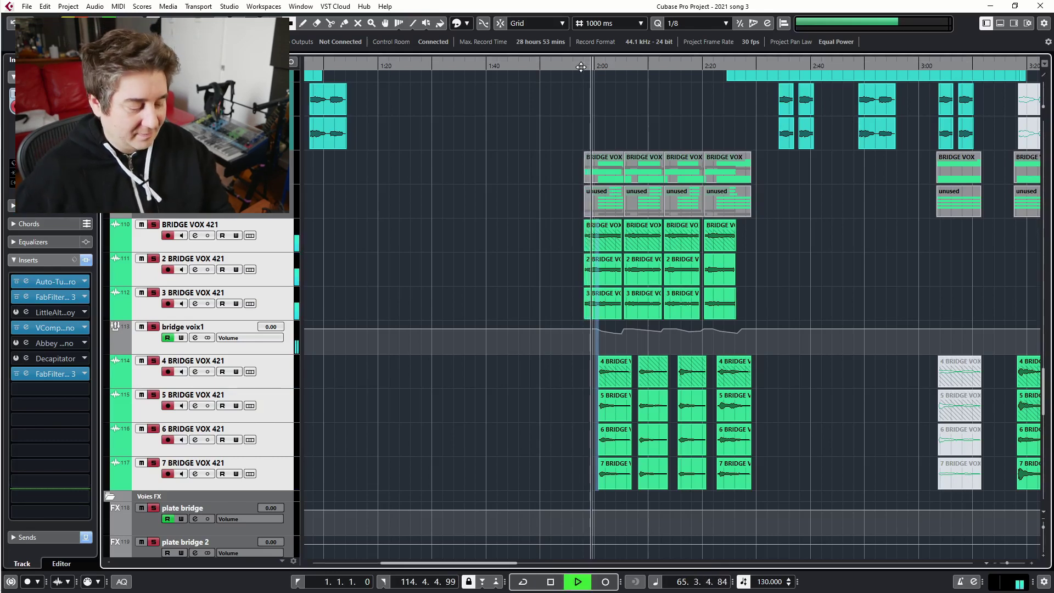
key("F3")
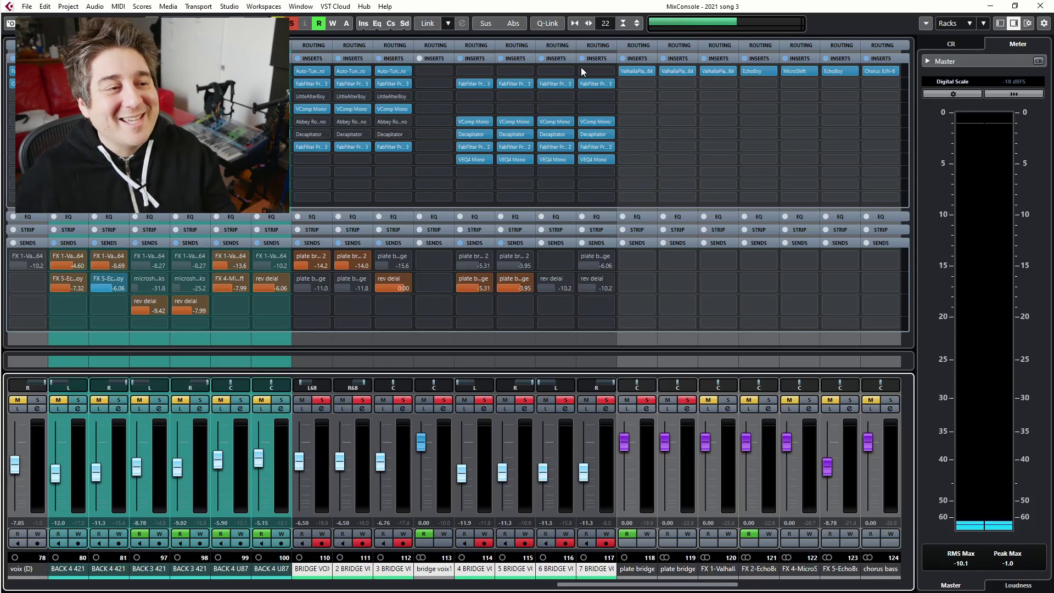
Return to the arrangement and move the playhead to about 1:49, ahead of the bridge vocals.
key("F3")
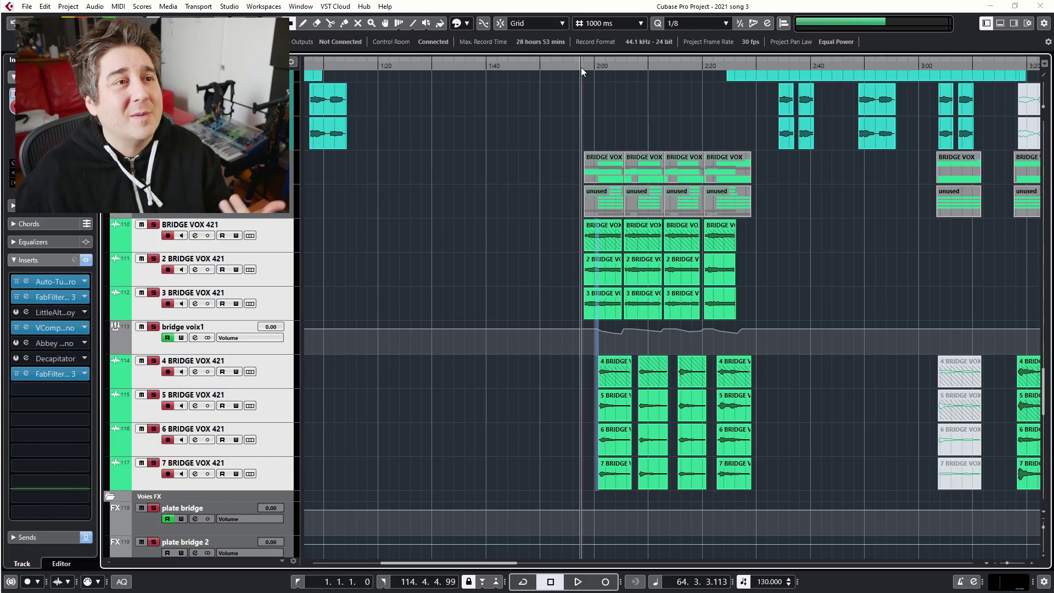
left_click(541, 67)
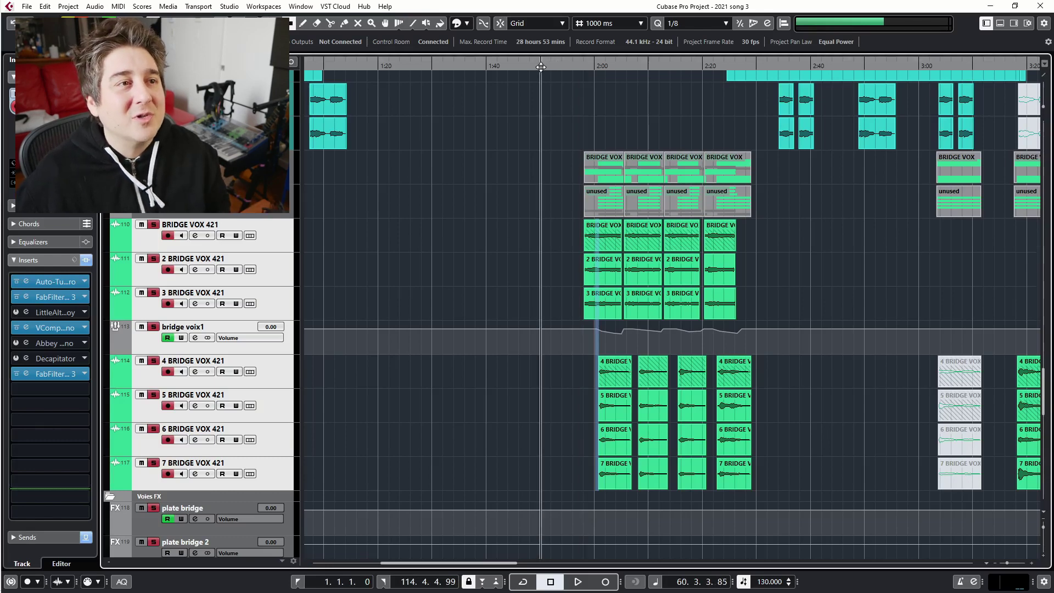